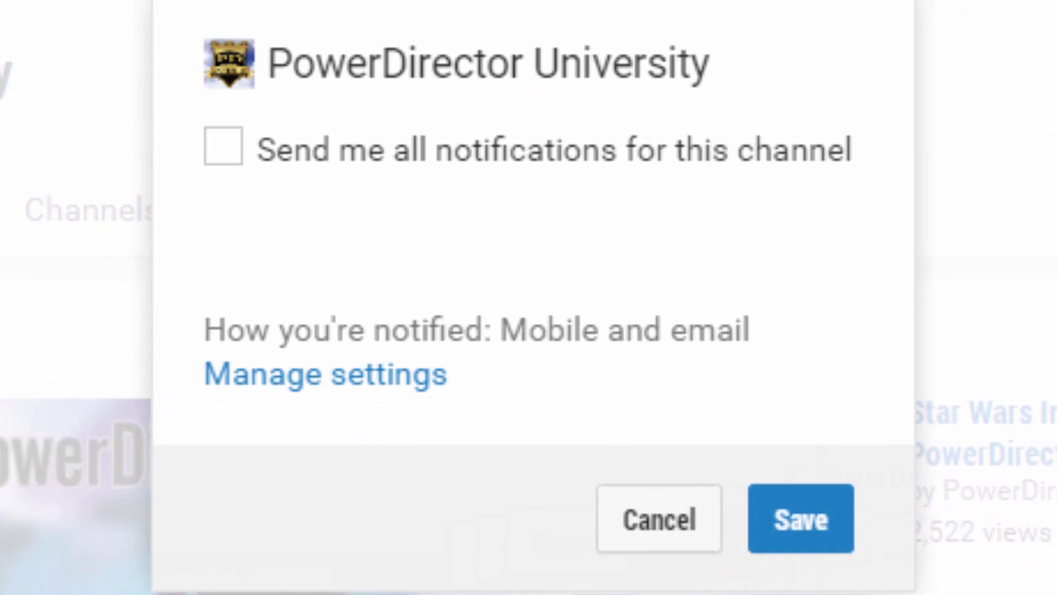
Enable 'Send me all notifications' for the PowerDirector University YouTube channel.
left_click(227, 157)
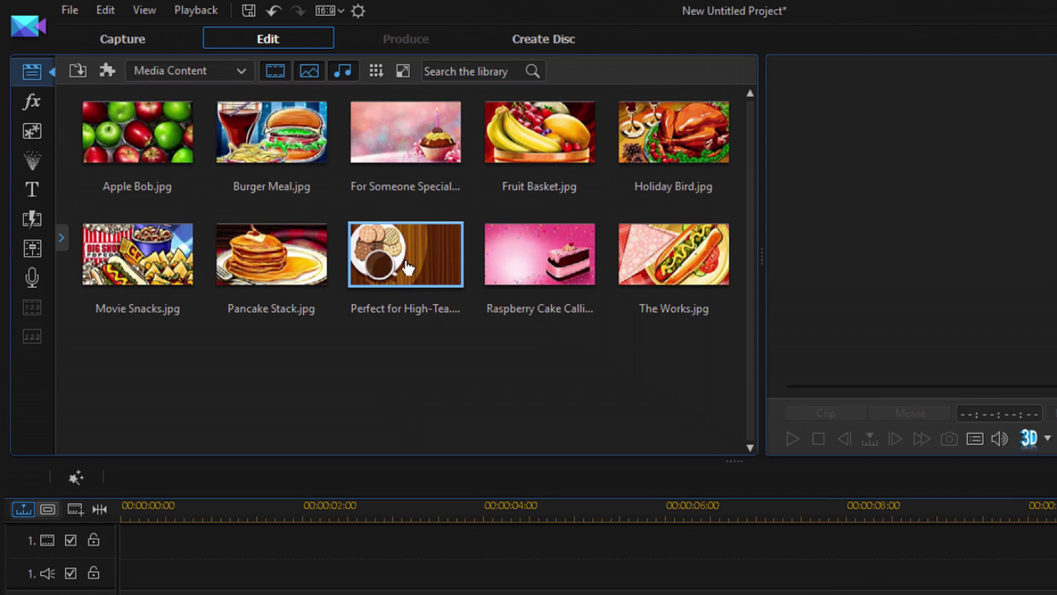
Place Perfect for High-Tea on video track 1, then multi-select raspberry cake, Fruit Basket, Holiday Bird and The Works.
left_click_drag(407, 269, 119, 549)
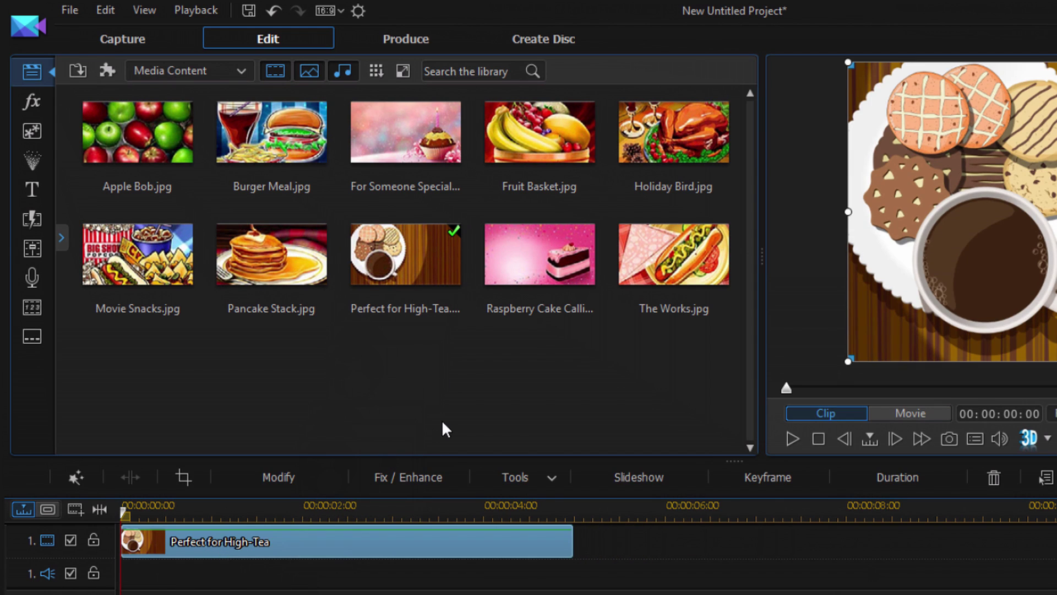
key("ctrl")
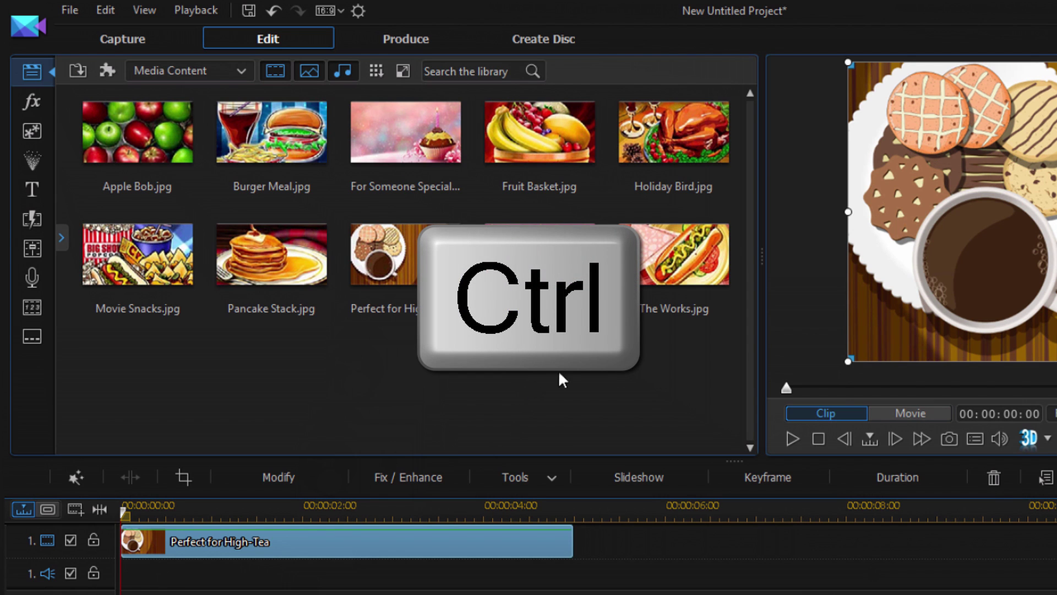
left_click(539, 253, "ctrl")
left_click(551, 158, "ctrl")
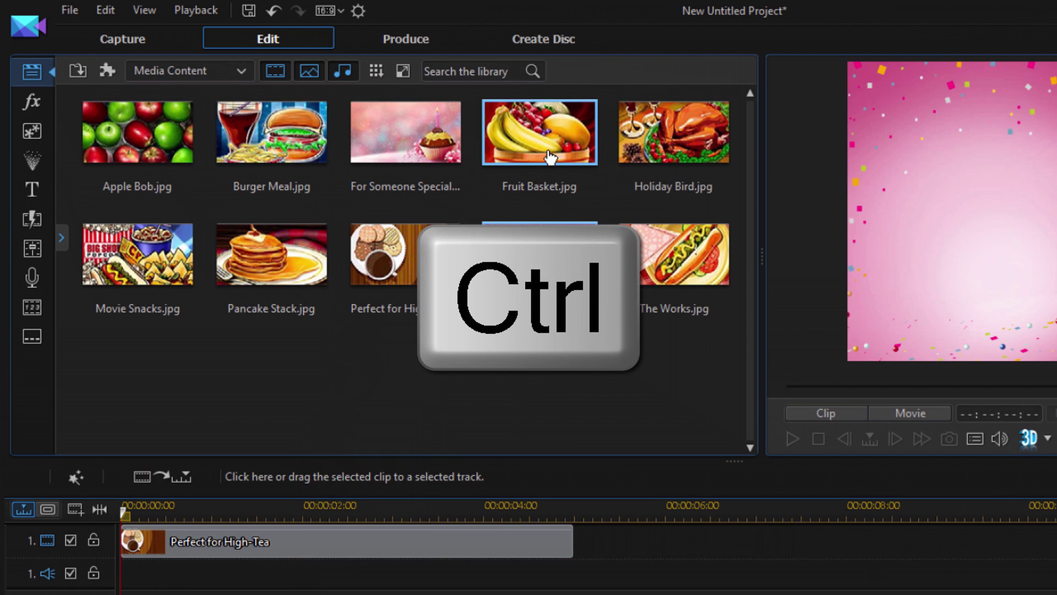
left_click(667, 142, "ctrl")
left_click(664, 231, "ctrl")
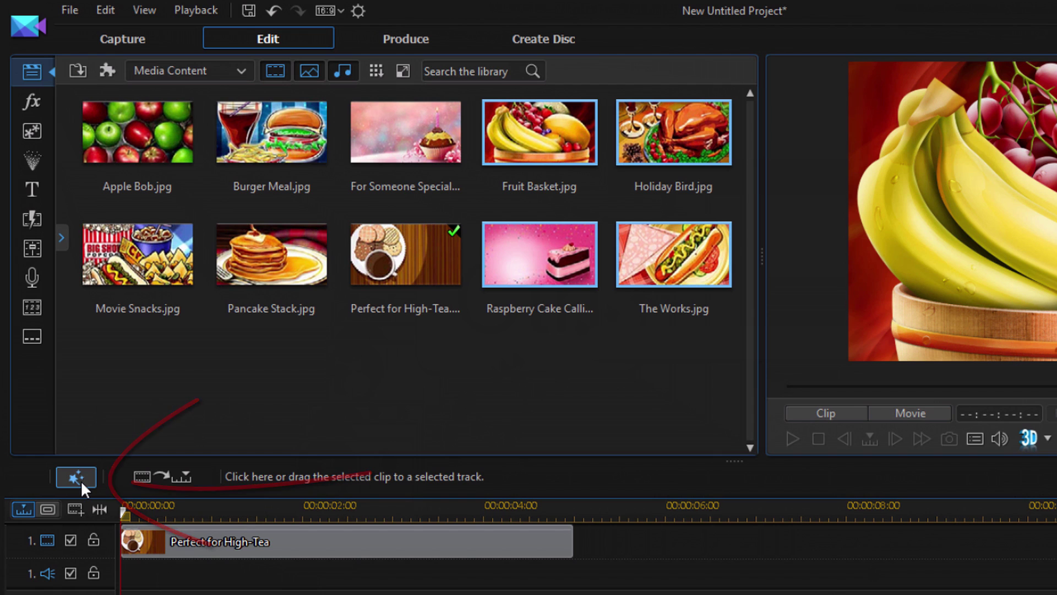
Launch the Magic Movie Wizard from Magic Tools and set its source to Media Library.
left_click(80, 480)
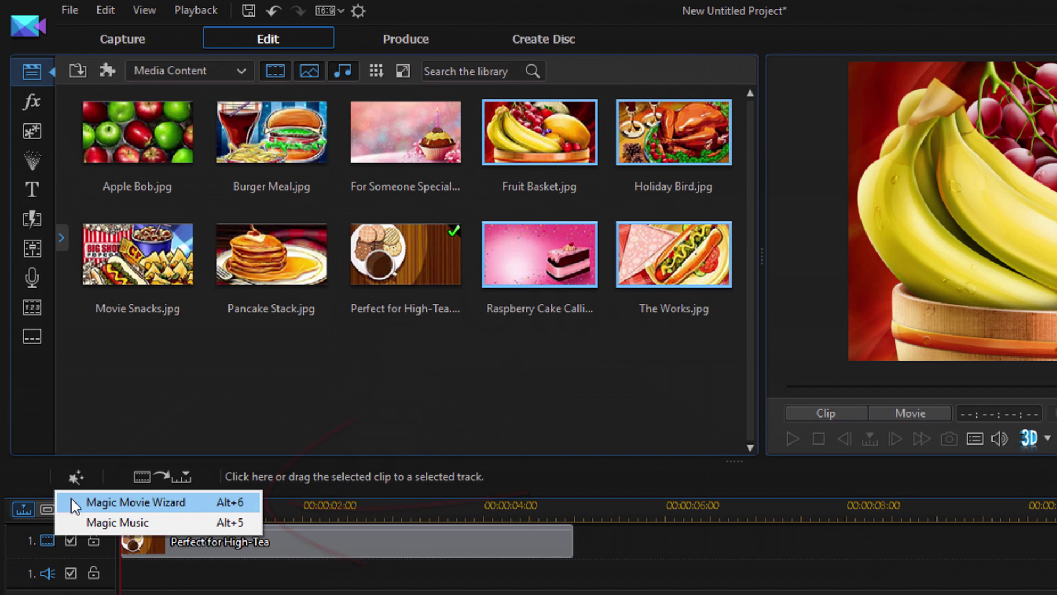
left_click(74, 503)
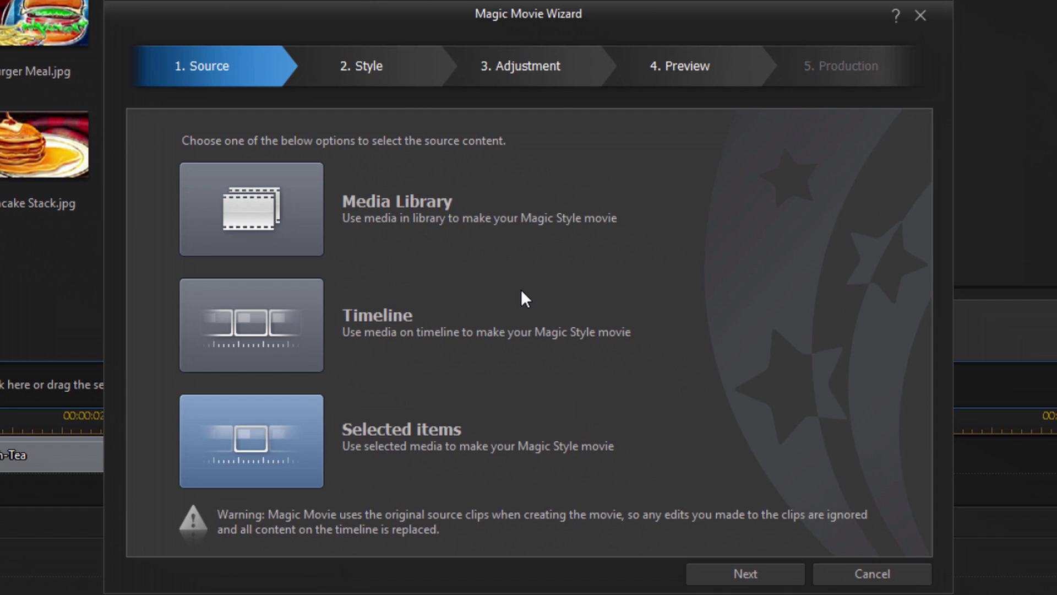
left_click(275, 320)
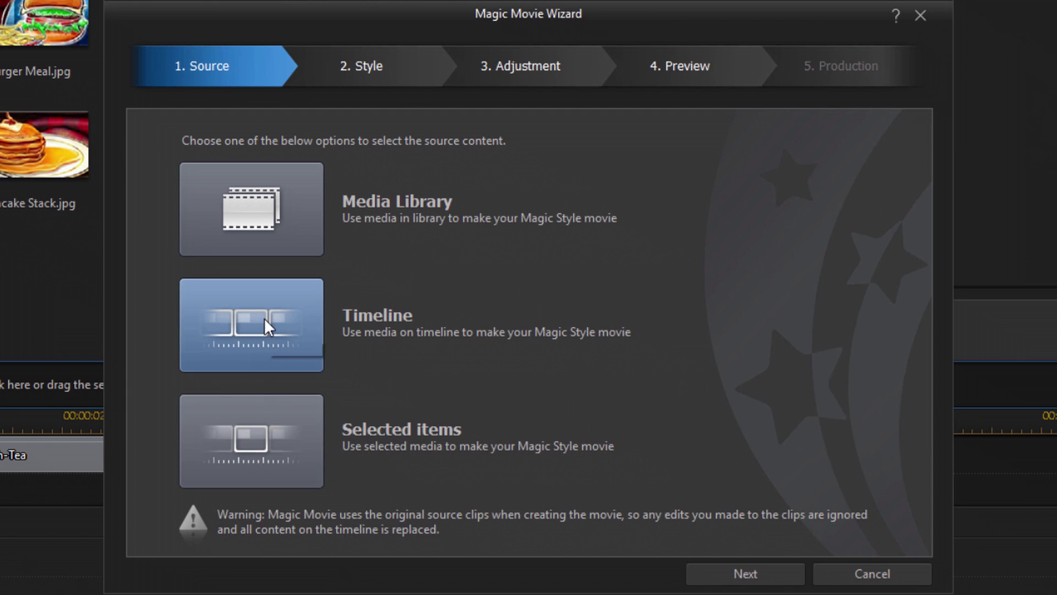
left_click(259, 443)
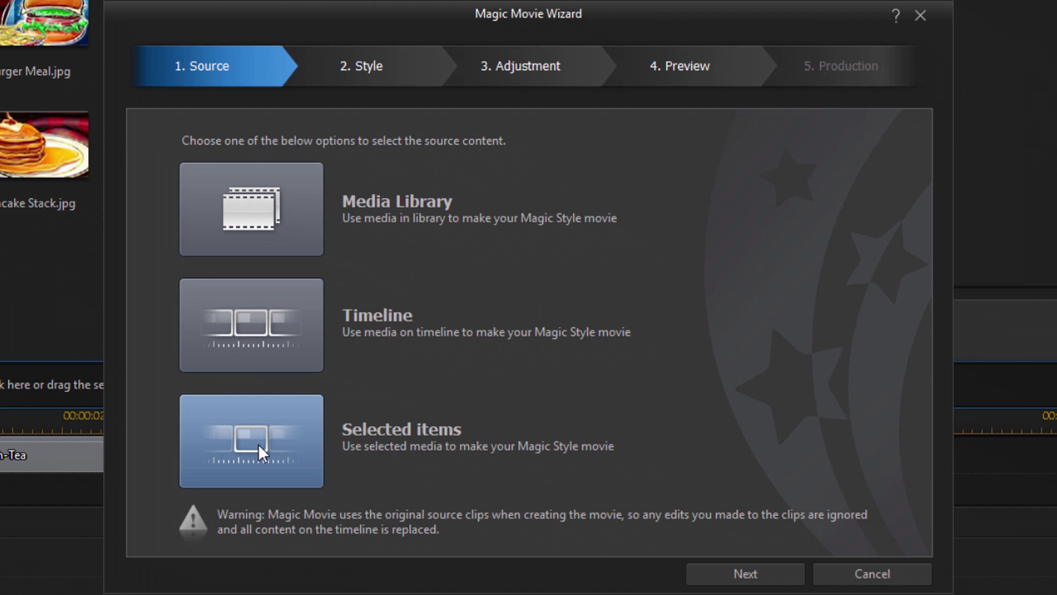
left_click(270, 328)
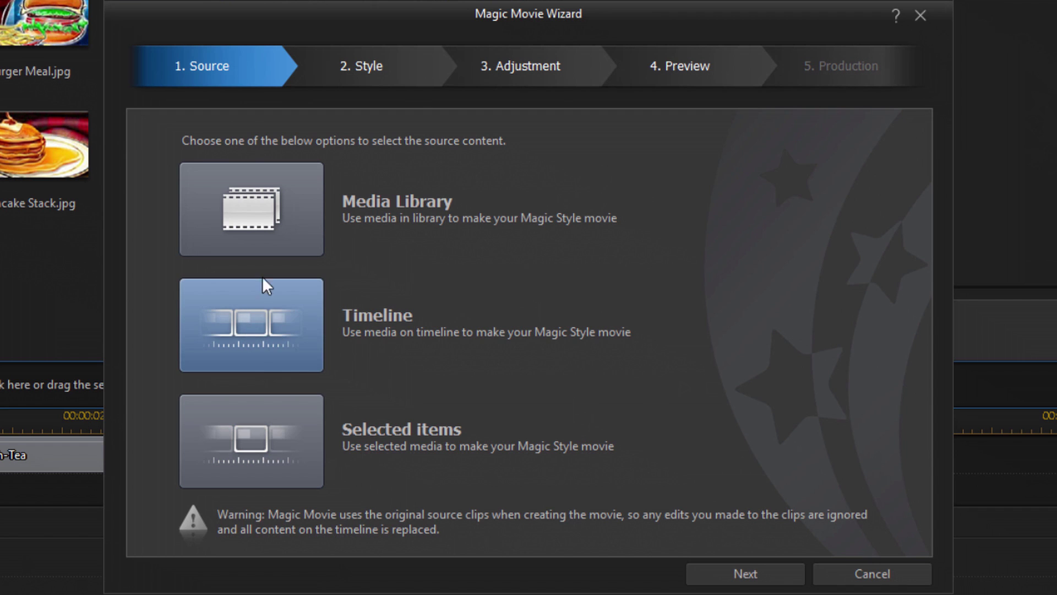
left_click(261, 236)
left_click(279, 346)
left_click(270, 418)
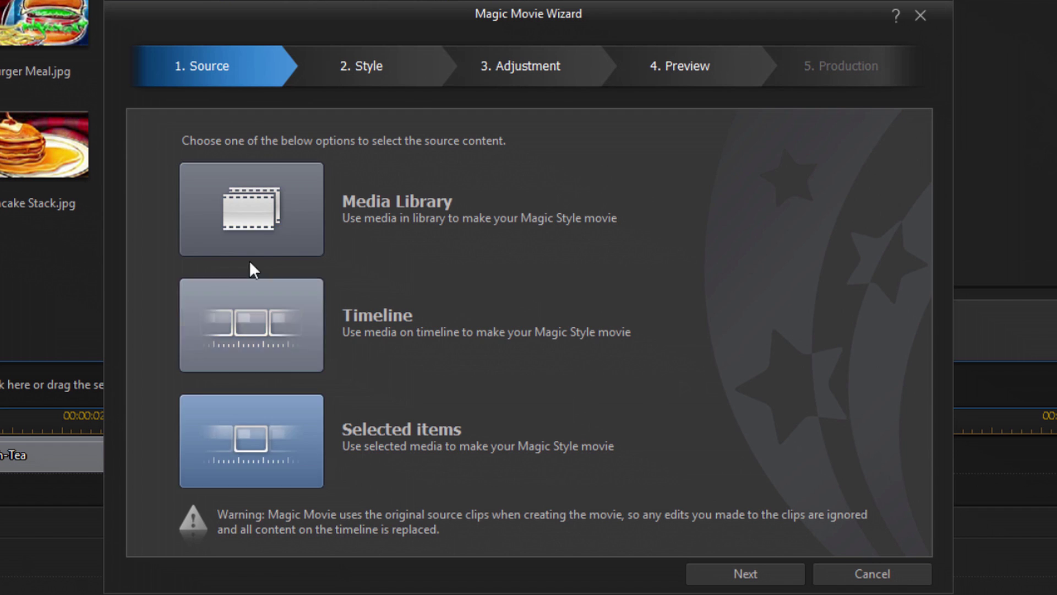
left_click(258, 212)
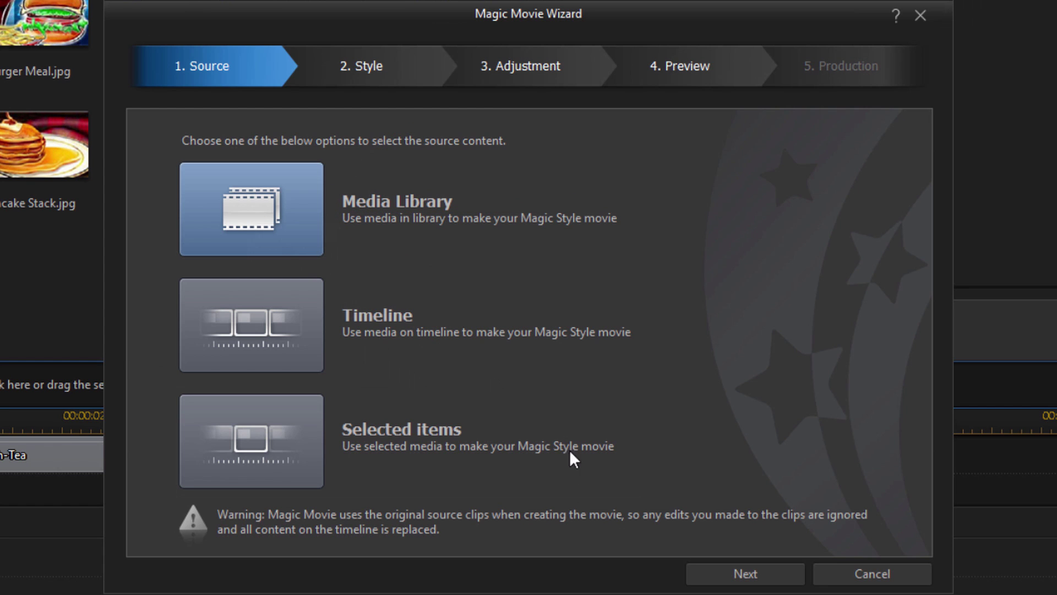
Choose the Fast Motion magic style and advance to the Adjustment step.
left_click(721, 573)
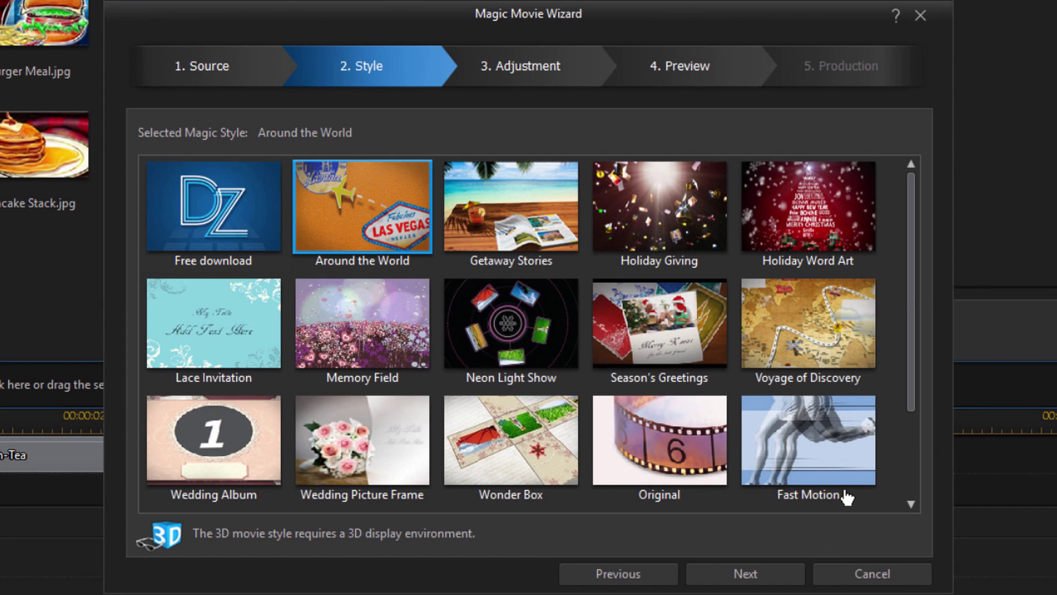
scroll(917, 341, "down", 3)
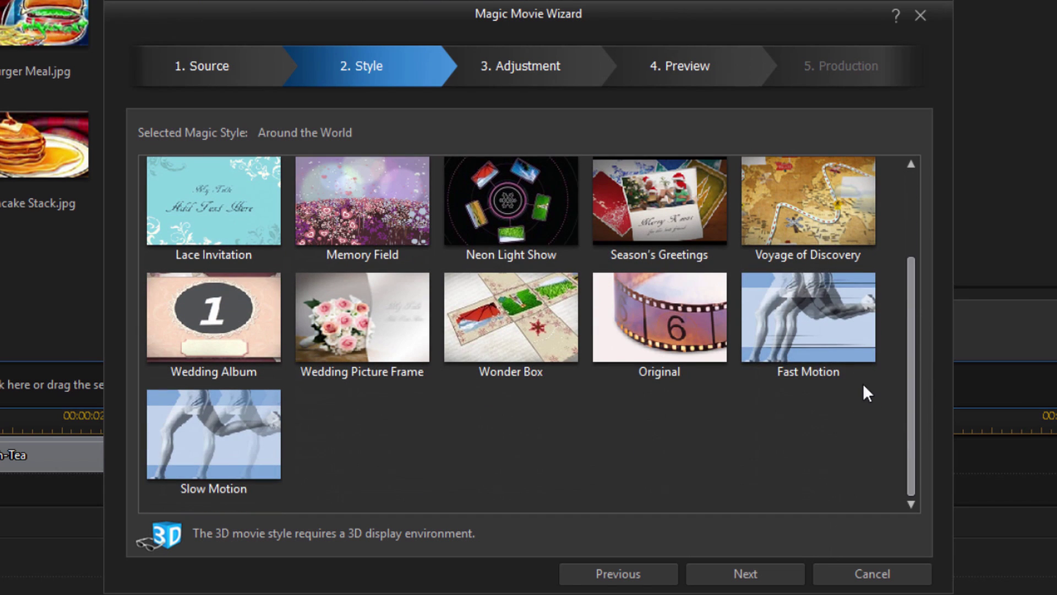
left_click(832, 337)
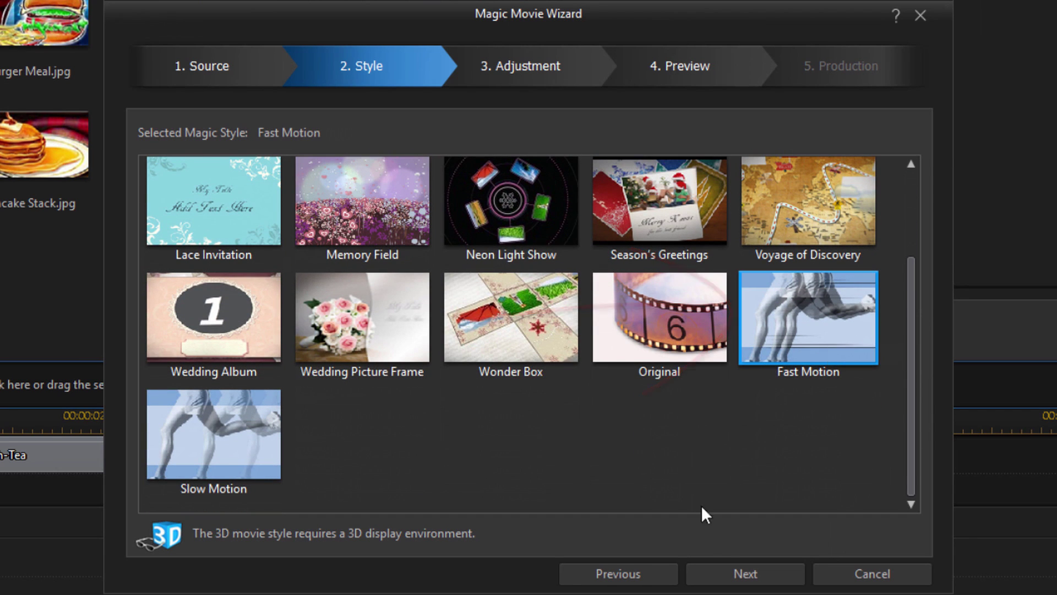
left_click(735, 573)
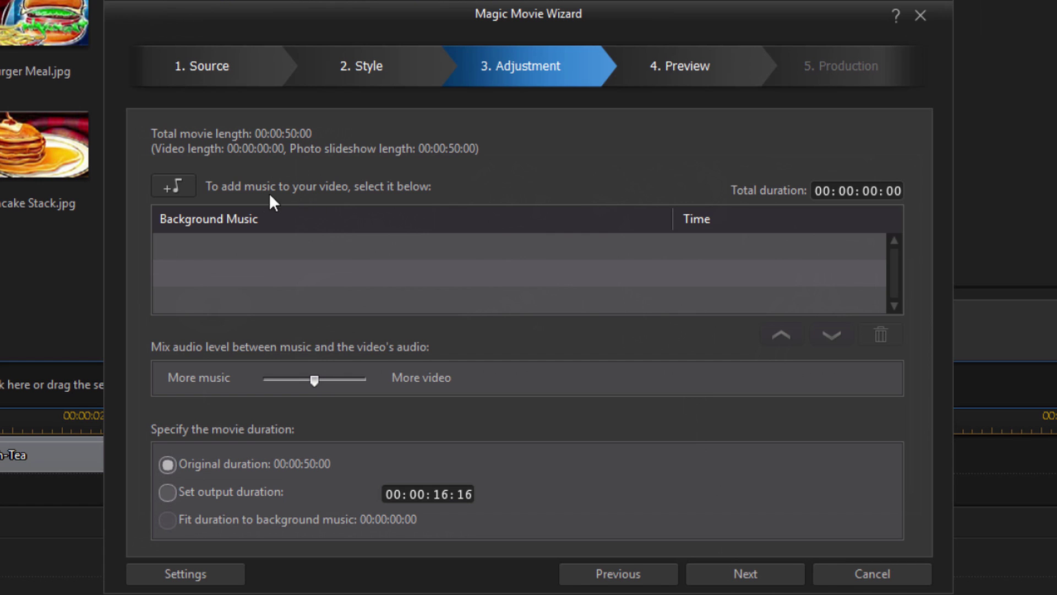
Add Future Focus Version B_Full.Wav to the Background Music list.
left_click(169, 189)
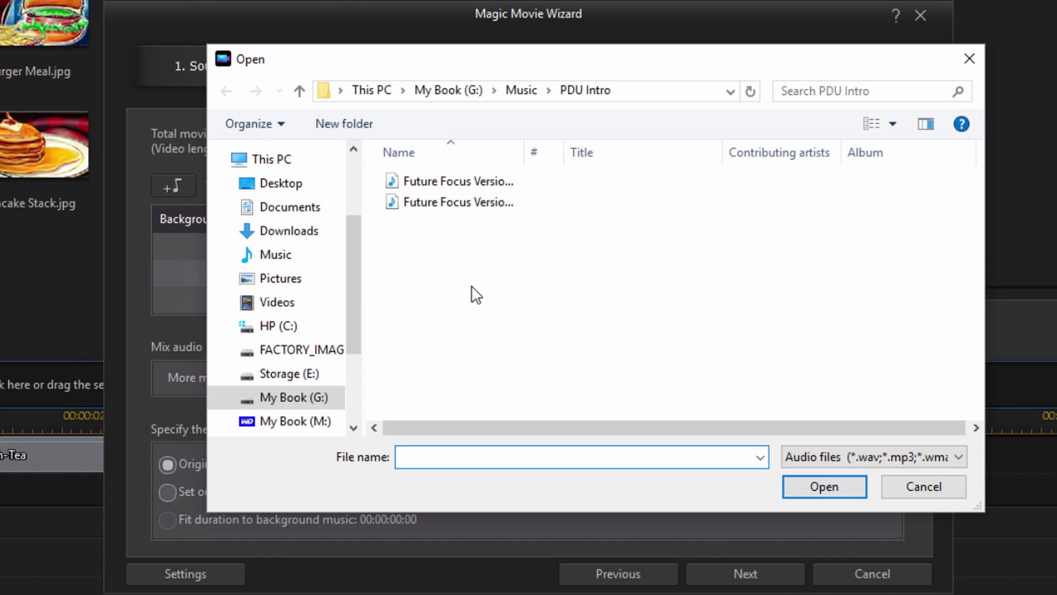
left_click(459, 204)
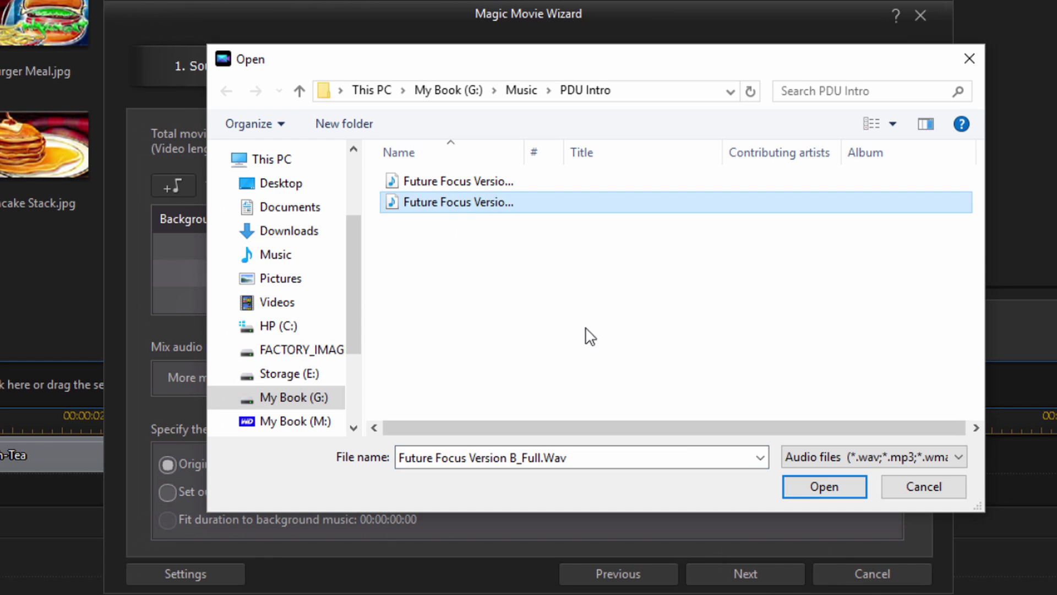
left_click(807, 484)
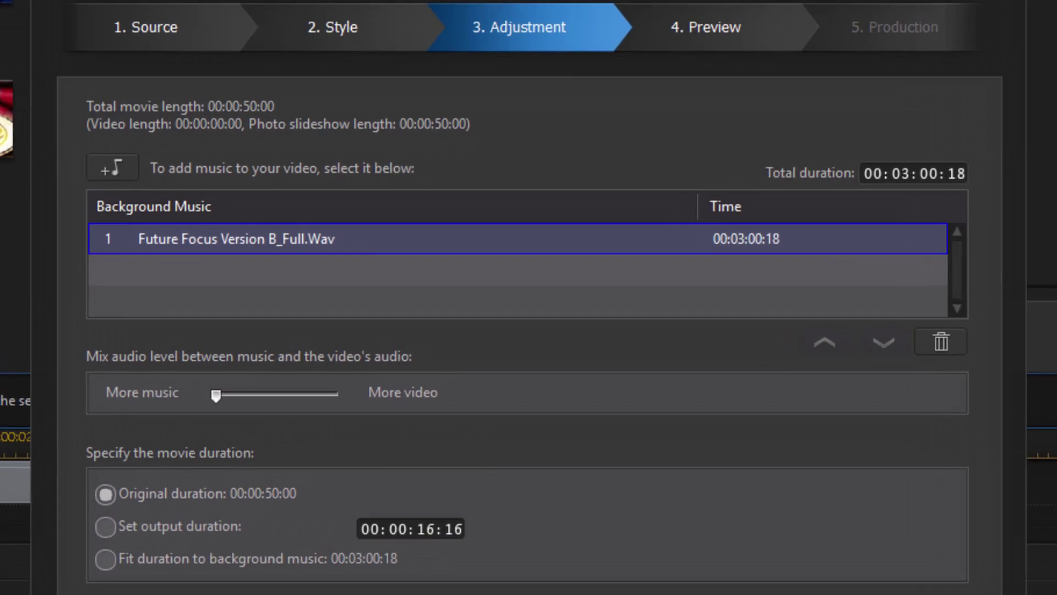
Open Criteria Settings to view the scene criteria used to cut the movie.
left_click(204, 577)
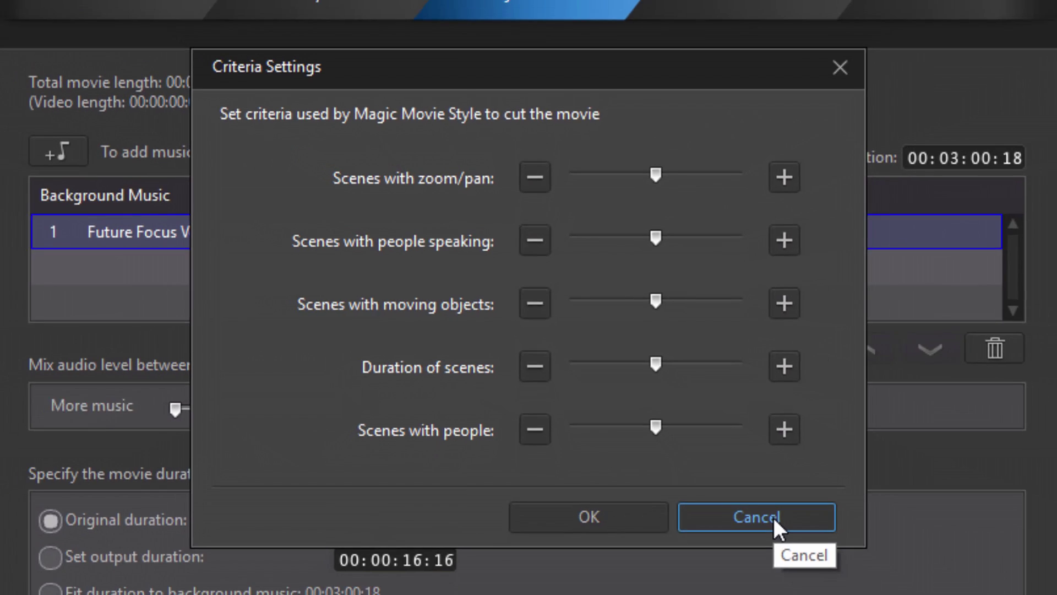
Cancel Criteria Settings, leaving the cutting criteria unchanged.
left_click(818, 560)
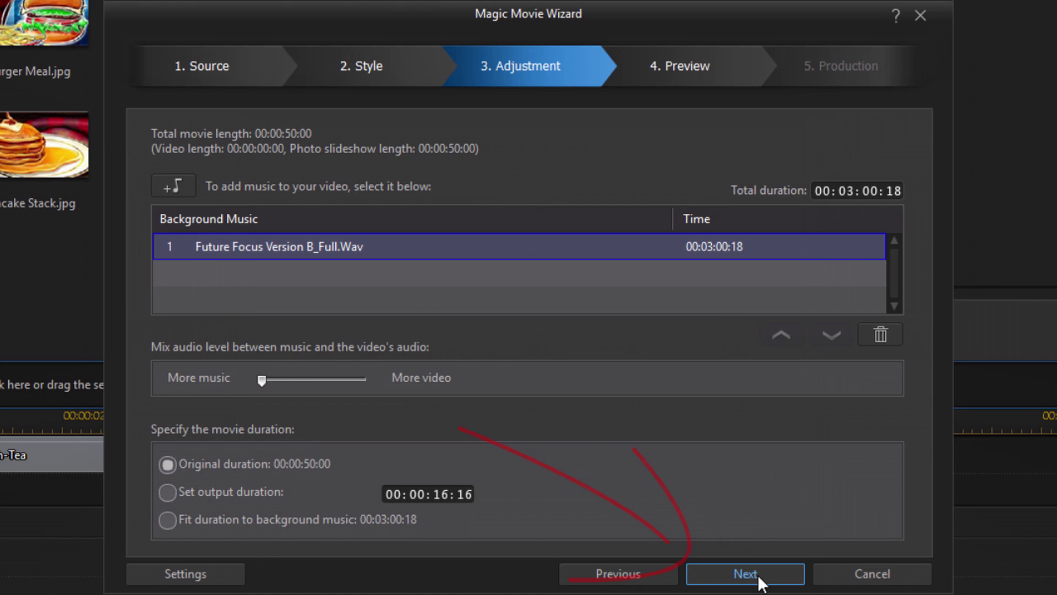
Generate the movie into the Preview step and start selecting the 'My Movie' starting title.
left_click(759, 576)
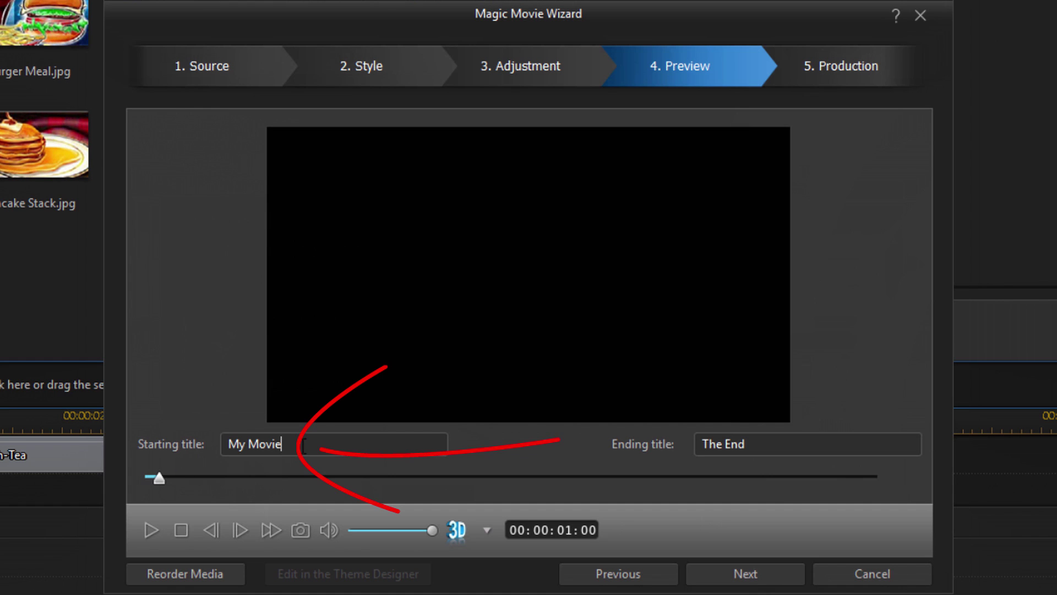
double_click(265, 443)
Replace the starting title text with 'Im' Hungry'.
left_click(148, 391)
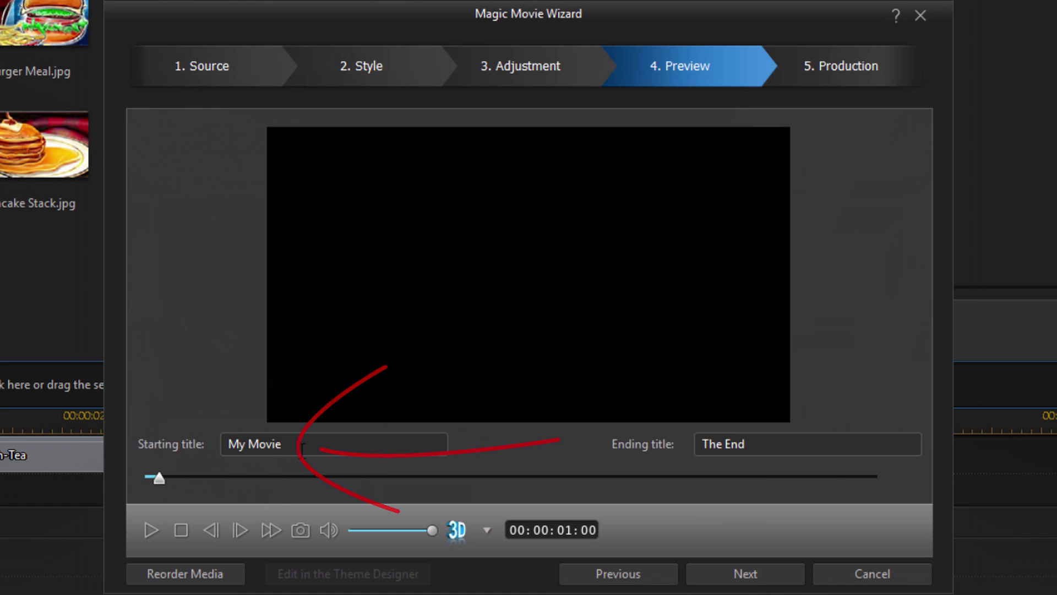
left_click_drag(302, 444, 206, 435)
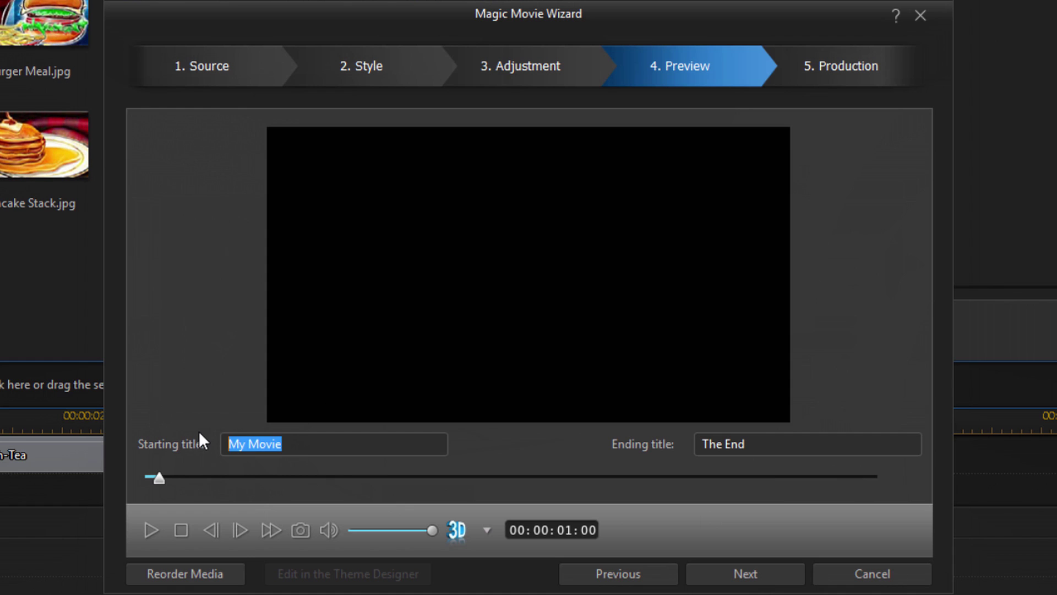
type("Im' H")
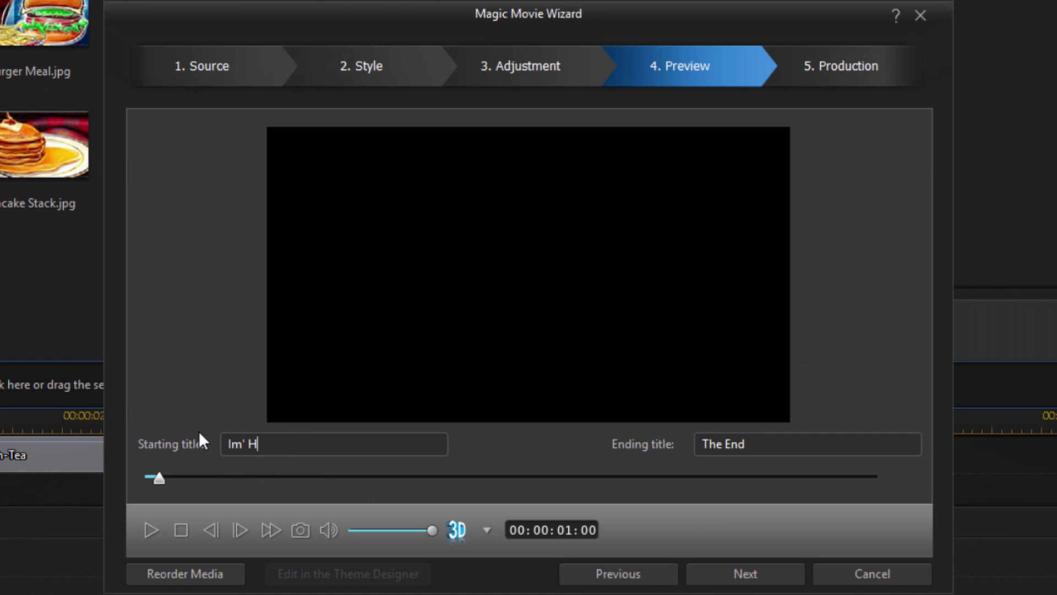
type("ungry")
Replace the ending title text with 'Let's Eat!'.
double_click(750, 452)
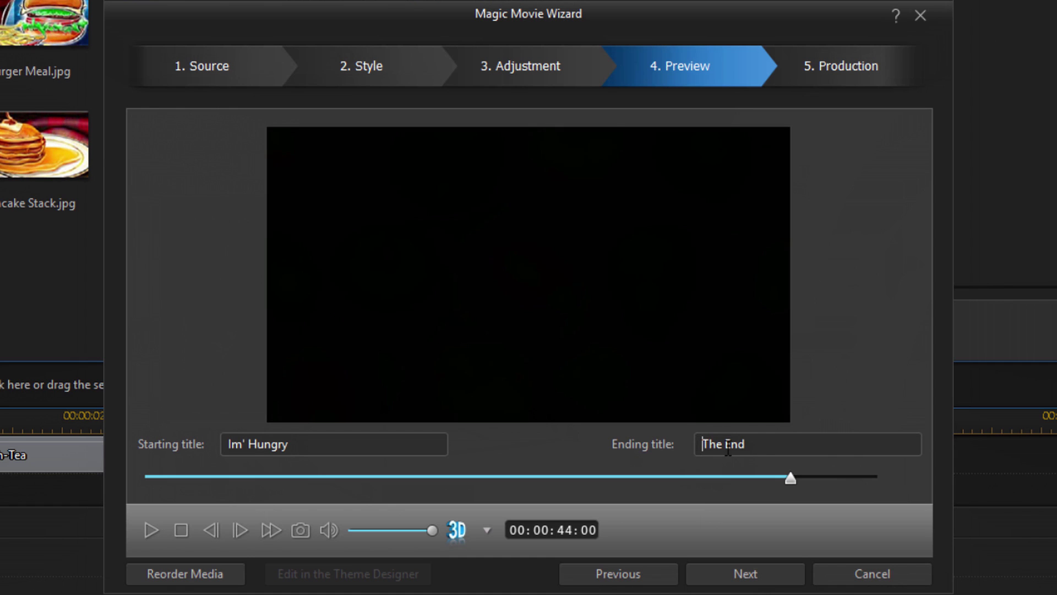
left_click_drag(763, 442, 692, 444)
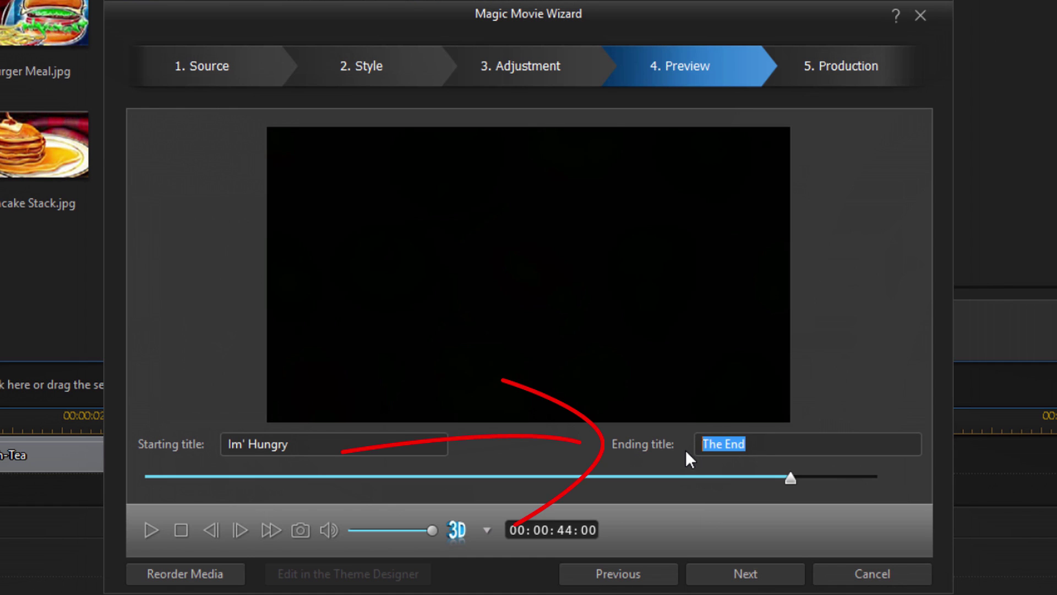
type("Let's ")
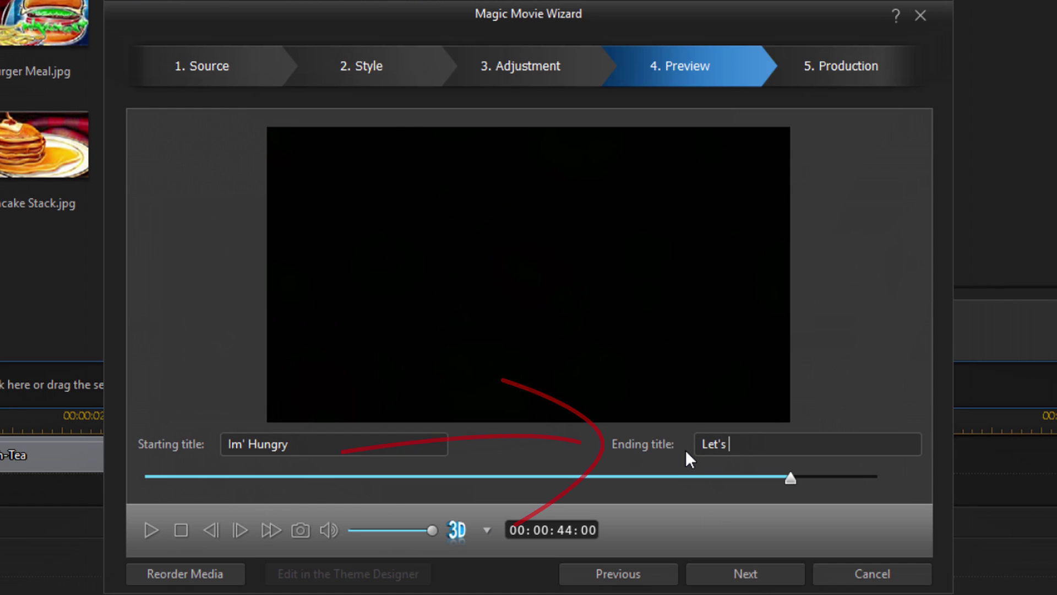
type("Eat!")
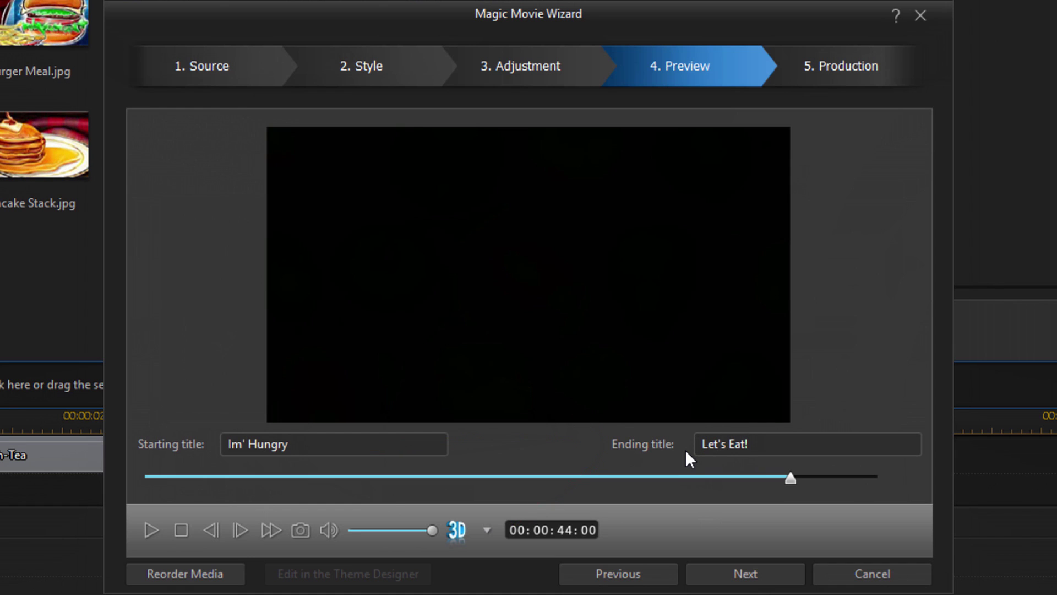
Rewind the preview slider to the very start and play the Magic Movie preview.
left_click(152, 475)
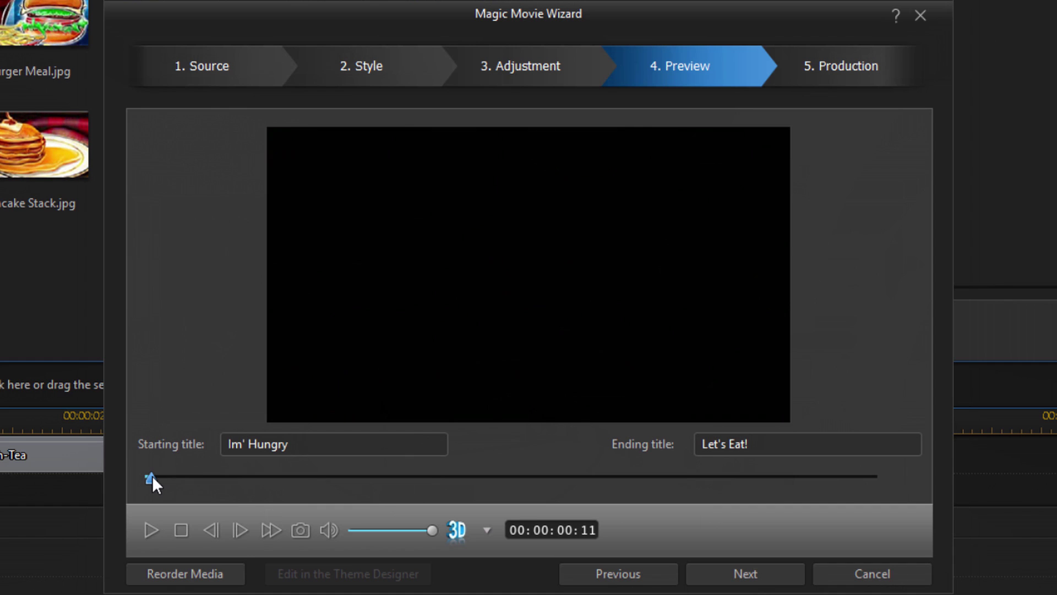
left_click_drag(153, 475, 141, 490)
left_click(150, 533)
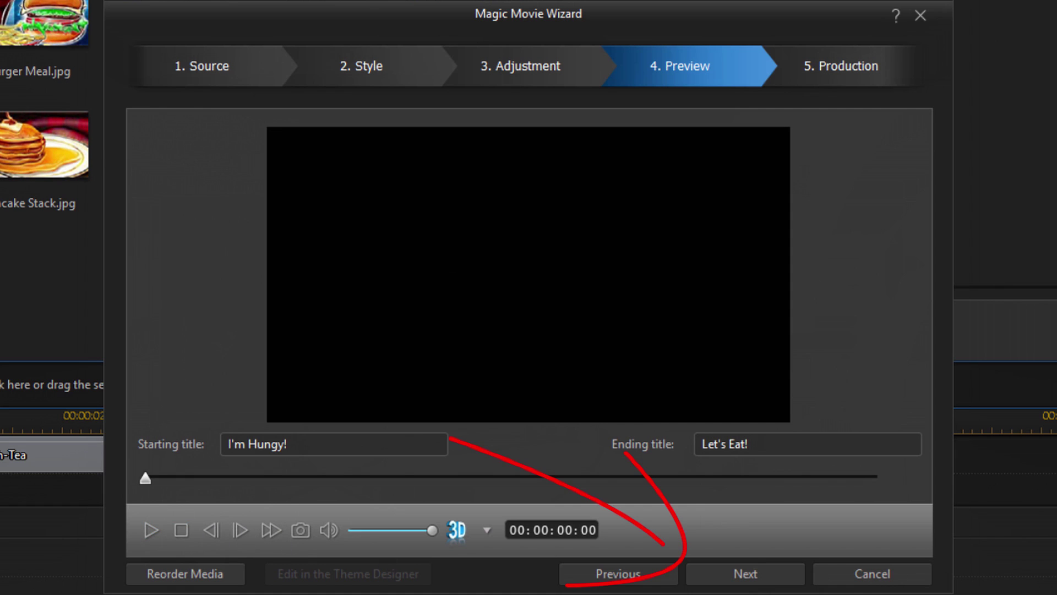
Advance the Magic Movie wizard to Production and choose to edit the movie on the timeline.
left_click(740, 569)
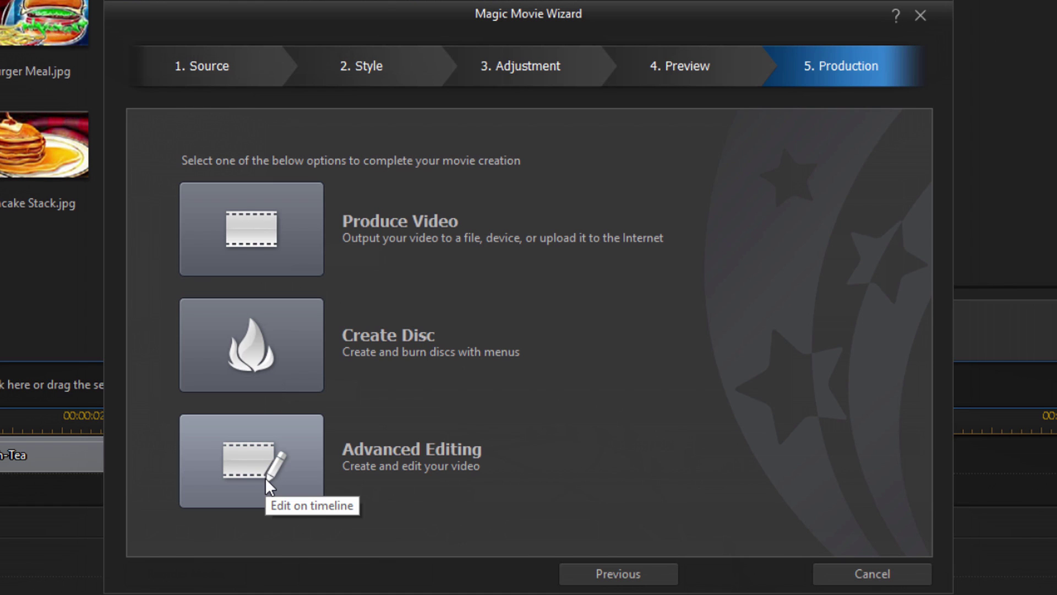
left_click(231, 259)
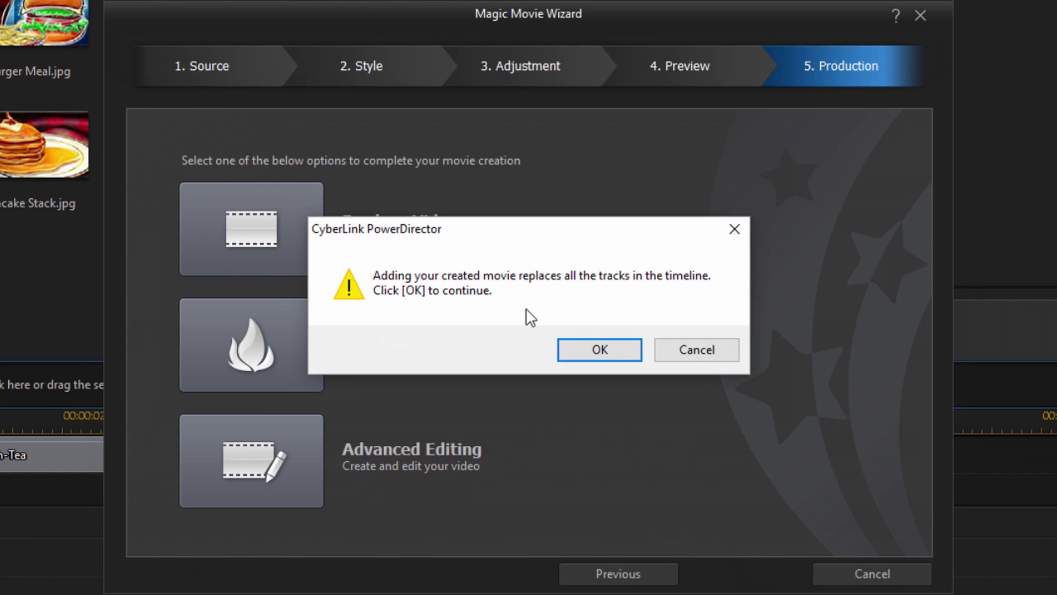
Confirm that the created movie replaces all existing timeline tracks.
left_click(598, 346)
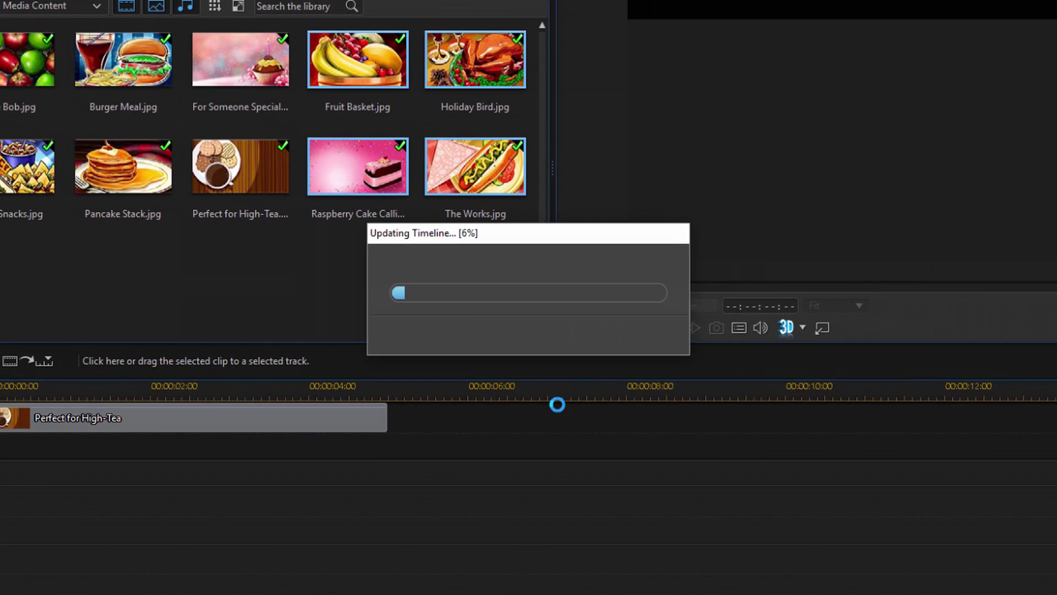